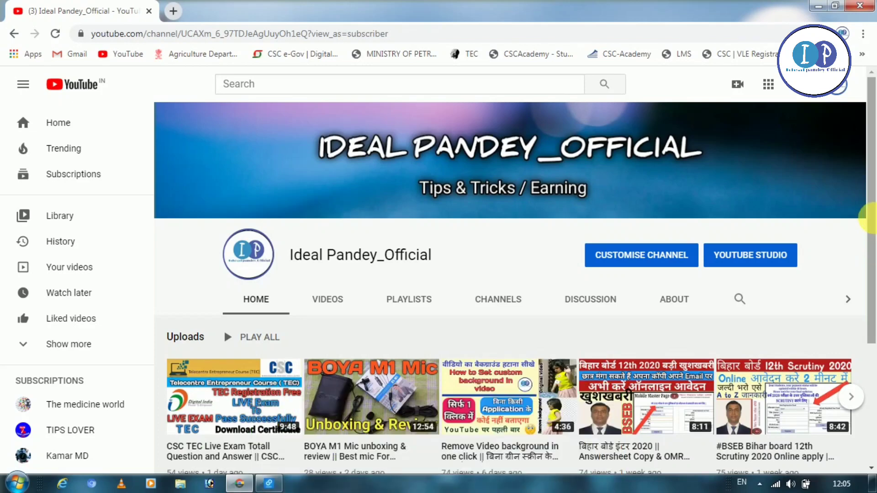
{"action": "left_click_drag", "start_coordinate": [870, 198], "coordinate": [871, 216]}
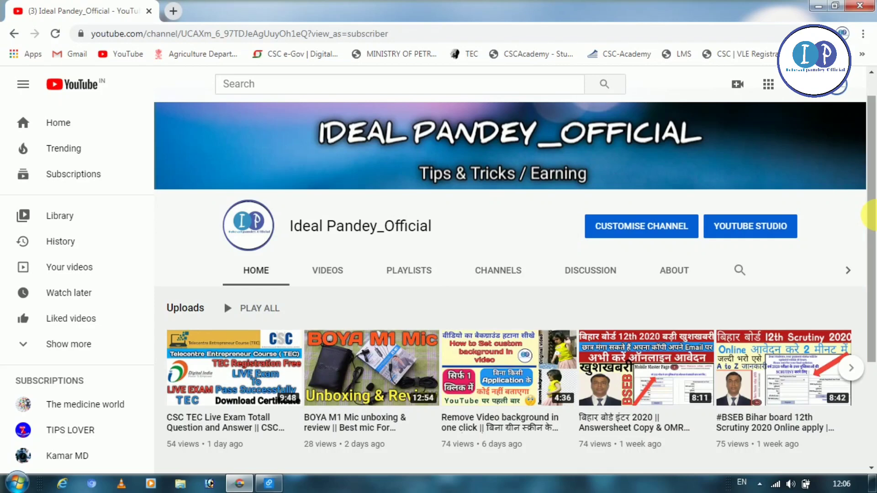
{"action": "mouse_move", "coordinate": [872, 215]}
{"action": "left_mouse_down"}
{"action": "mouse_move", "coordinate": [871, 235]}
{"action": "mouse_move", "coordinate": [872, 198]}
{"action": "left_mouse_up"}
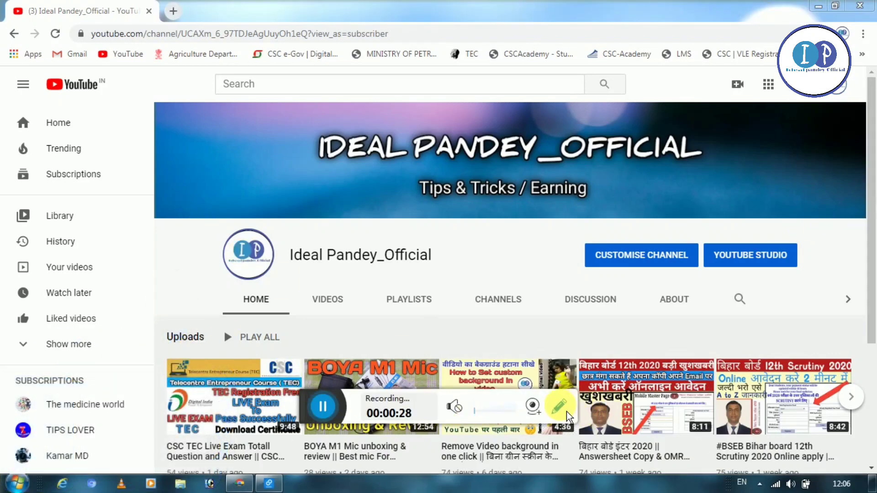
- Outline the channel's web address with a red annotation rectangle, clear it and close the drawing tools
{"action": "left_click", "coordinate": [567, 415]}
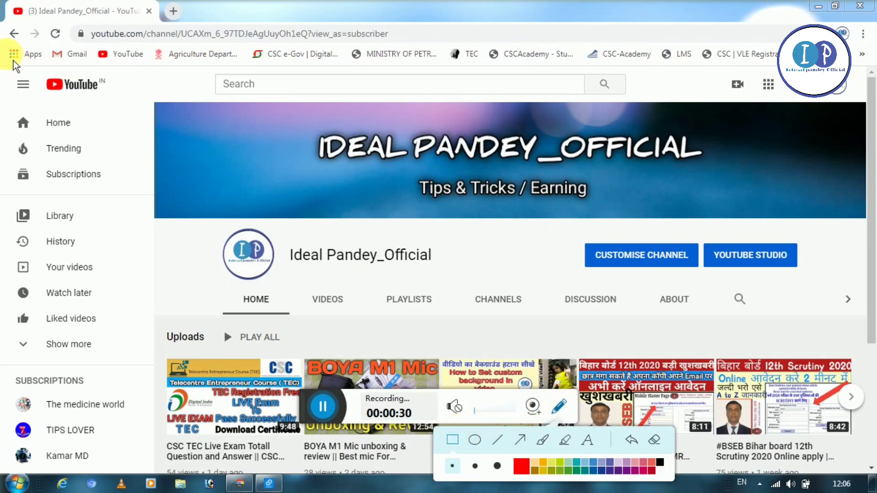
{"action": "mouse_move", "coordinate": [77, 19]}
{"action": "left_mouse_down"}
{"action": "mouse_move", "coordinate": [115, 36]}
{"action": "mouse_move", "coordinate": [168, 42]}
{"action": "mouse_move", "coordinate": [401, 46]}
{"action": "left_mouse_up"}
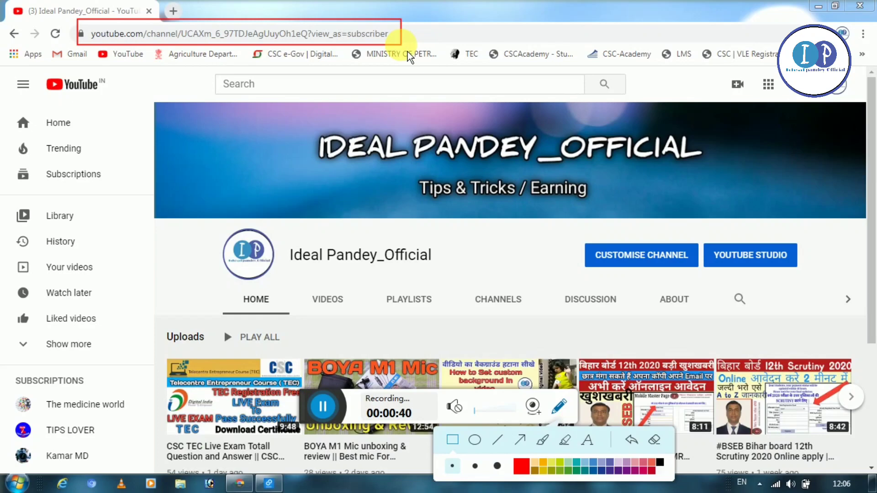
{"action": "left_click", "coordinate": [656, 441]}
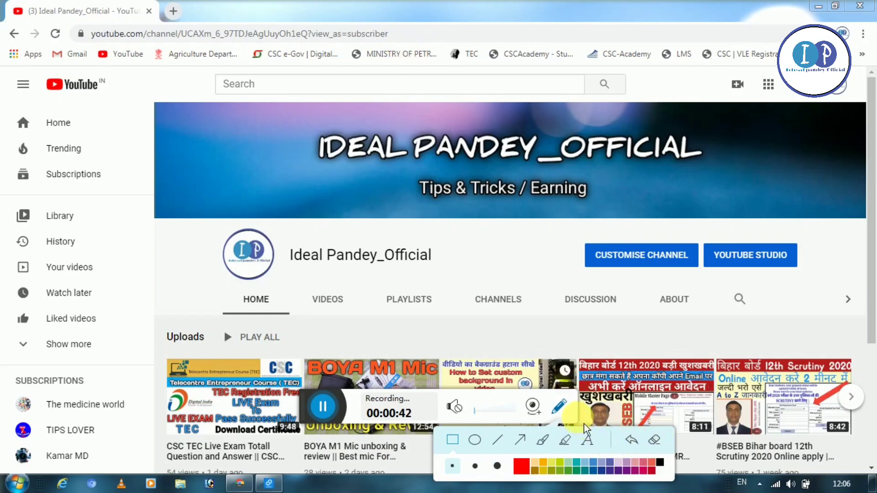
{"action": "left_click", "coordinate": [559, 406]}
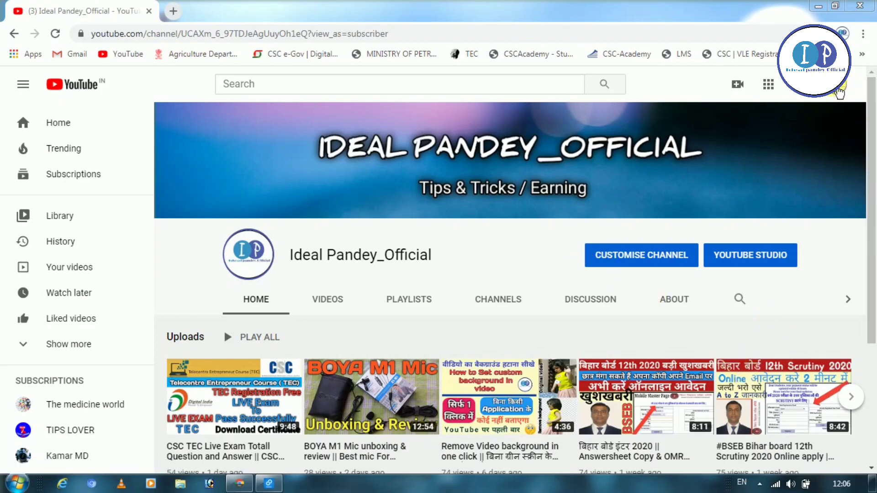
- Go to YouTube Studio from the account options and open its settings
{"action": "left_click", "coordinate": [845, 91]}
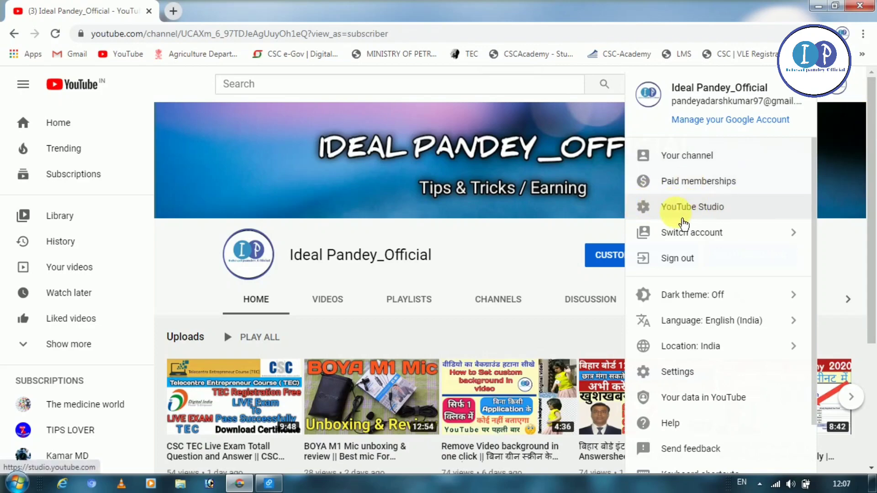
{"action": "left_click", "coordinate": [703, 220]}
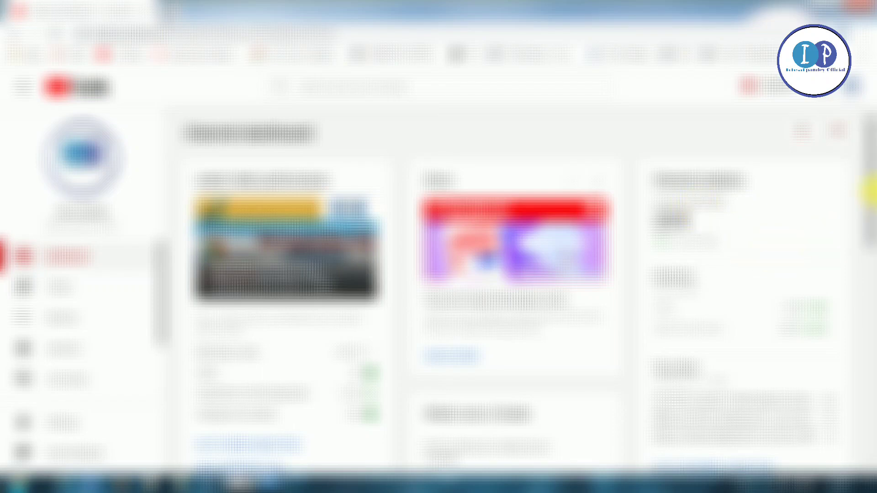
{"action": "scroll", "coordinate": [868, 191], "scroll_direction": "down", "scroll_amount": 1}
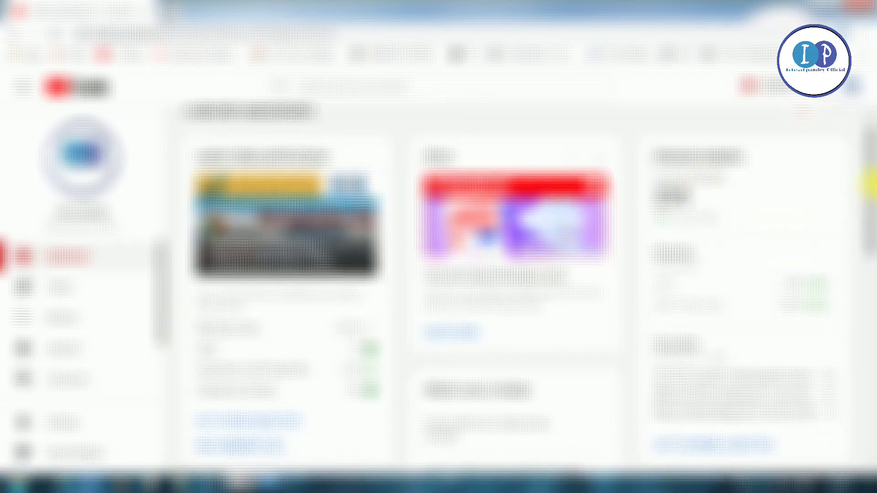
{"action": "scroll", "coordinate": [478, 383], "scroll_direction": "down", "scroll_amount": 4}
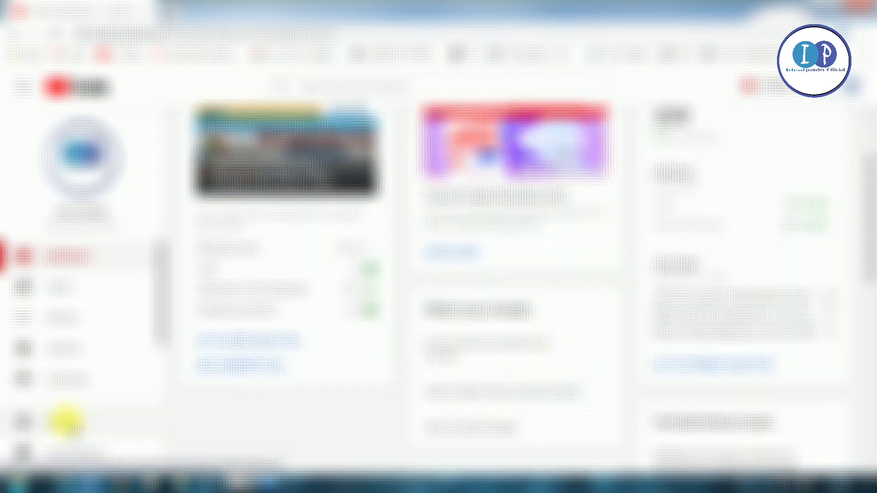
{"action": "left_click", "coordinate": [54, 421]}
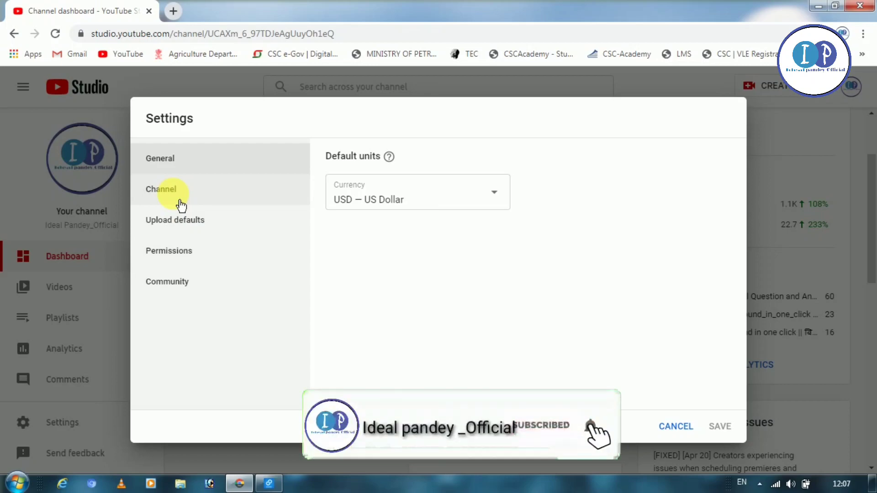
- Open the Status and Features page from the channel's feature eligibility settings
{"action": "left_click", "coordinate": [186, 208]}
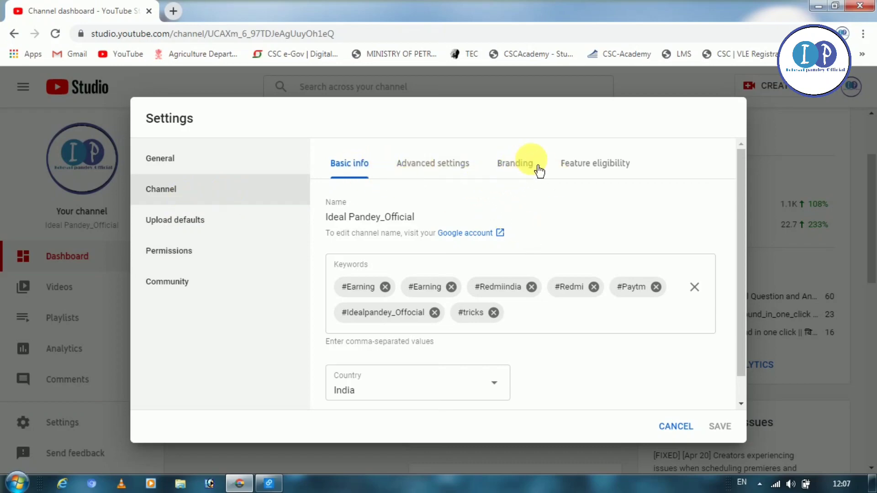
{"action": "left_click", "coordinate": [582, 171]}
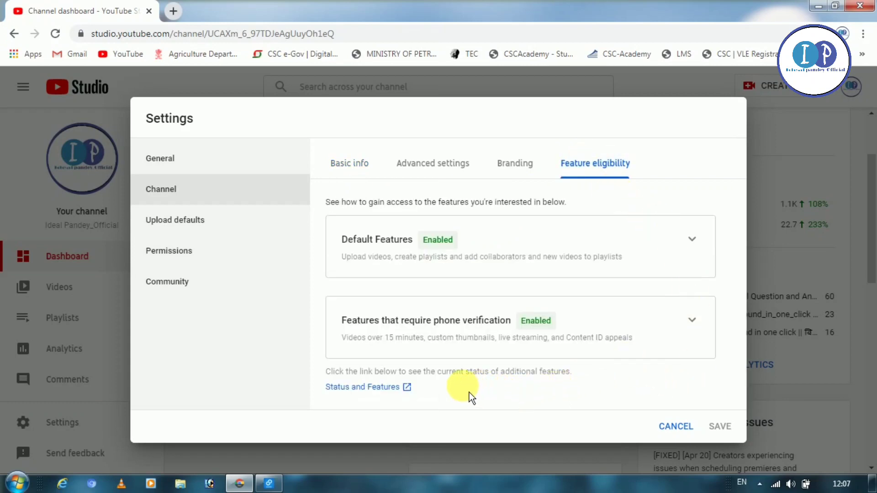
{"action": "mouse_move", "coordinate": [470, 401]}
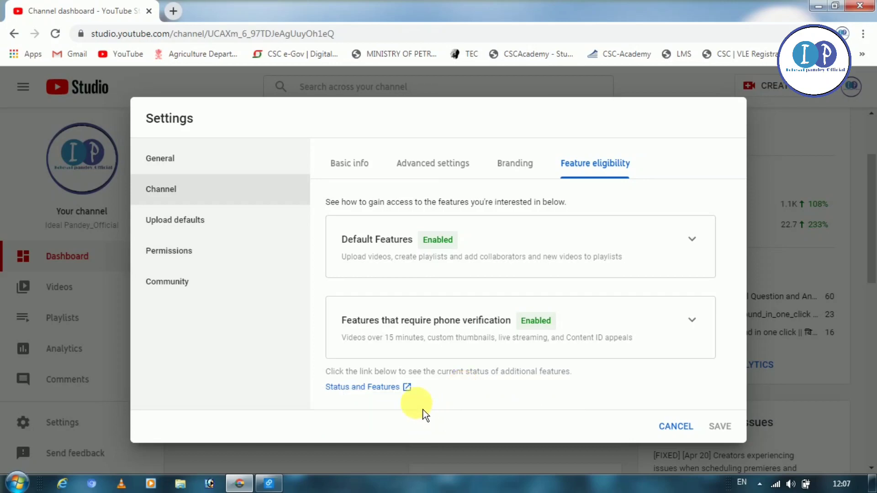
{"action": "left_click", "coordinate": [362, 392]}
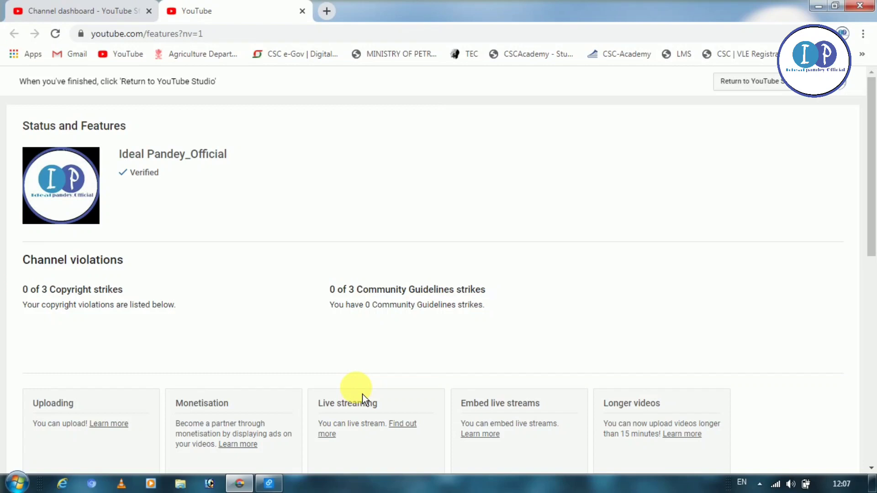
- Outline the Monetisation, Custom URL and Channel memberships cards with red annotation rectangles, and clear the outlines
{"action": "left_click_drag", "start_coordinate": [871, 218], "coordinate": [871, 305]}
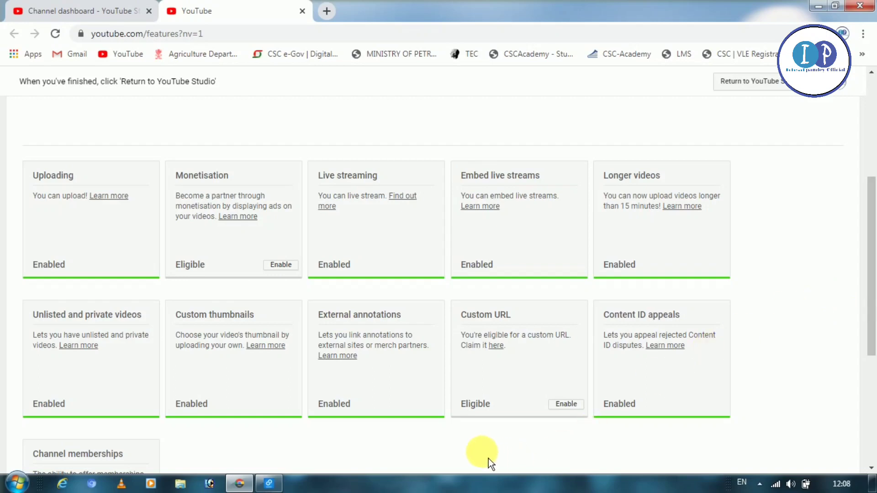
{"action": "left_click_drag", "start_coordinate": [870, 283], "coordinate": [868, 302]}
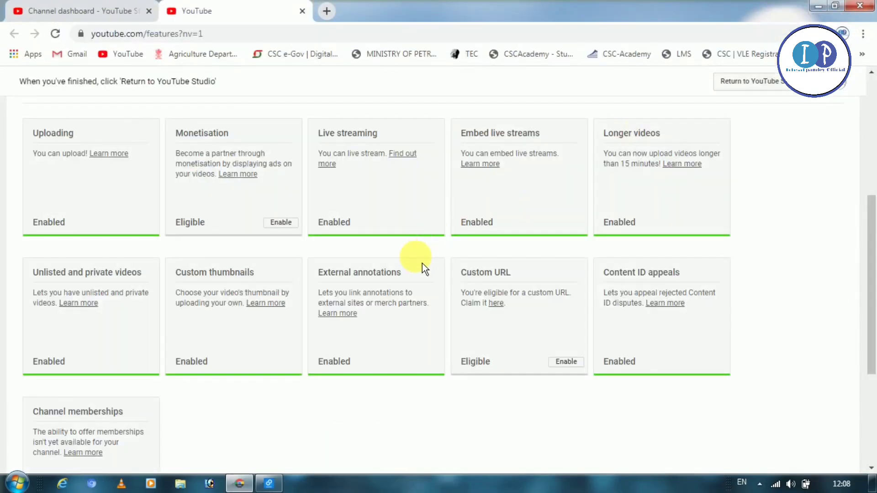
{"action": "key", "text": "ctrl+f"}
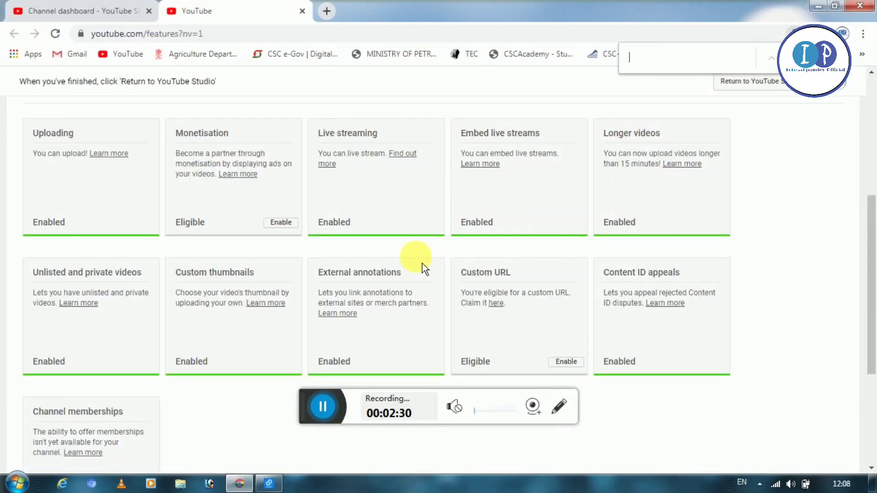
{"action": "left_click", "coordinate": [560, 411]}
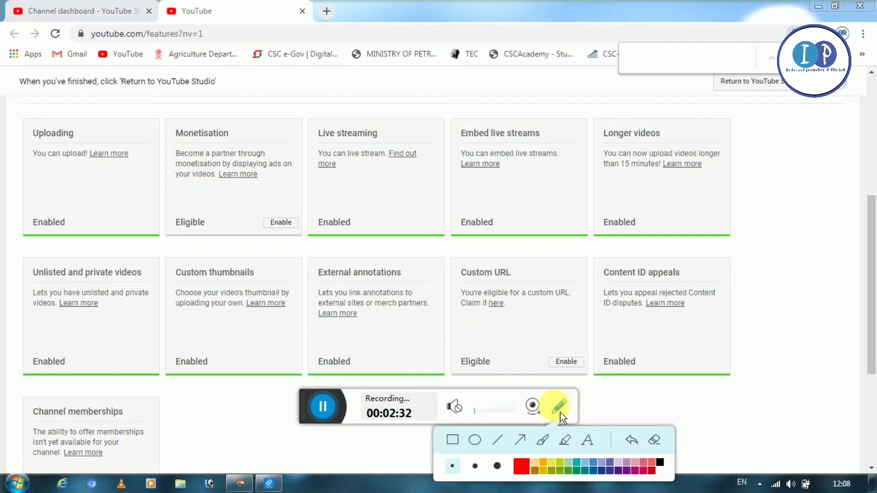
{"action": "left_click", "coordinate": [453, 447]}
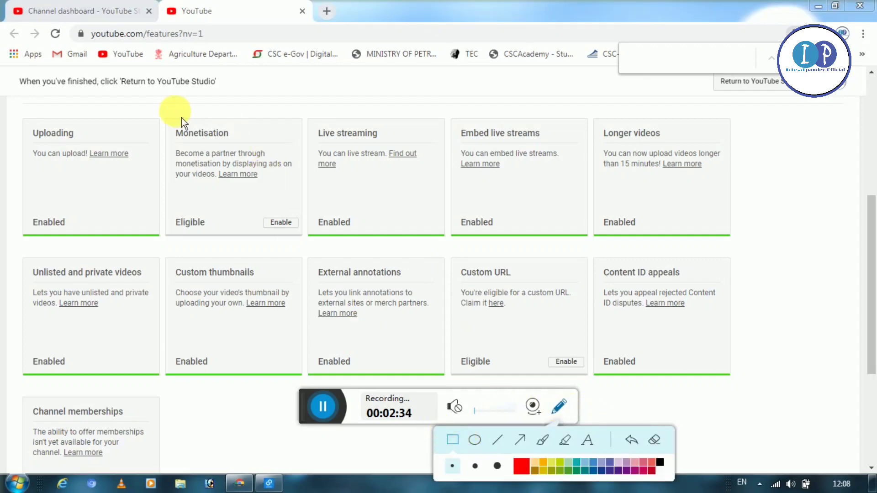
{"action": "mouse_move", "coordinate": [164, 122]}
{"action": "left_mouse_down"}
{"action": "mouse_move", "coordinate": [251, 202]}
{"action": "mouse_move", "coordinate": [304, 236]}
{"action": "left_mouse_up"}
{"action": "mouse_move", "coordinate": [455, 253]}
{"action": "left_mouse_down"}
{"action": "mouse_move", "coordinate": [561, 379]}
{"action": "mouse_move", "coordinate": [601, 375]}
{"action": "mouse_move", "coordinate": [595, 369]}
{"action": "left_mouse_up"}
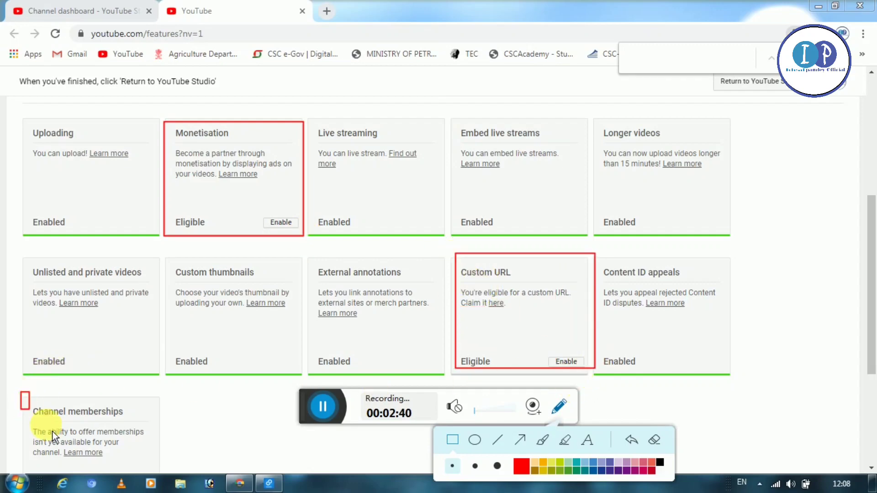
{"action": "left_click_drag", "start_coordinate": [53, 431], "coordinate": [160, 461]}
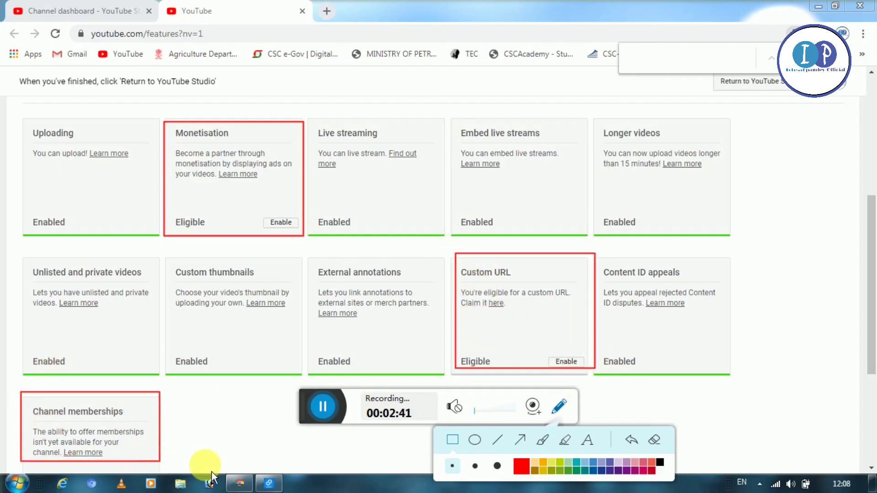
{"action": "left_click", "coordinate": [658, 449]}
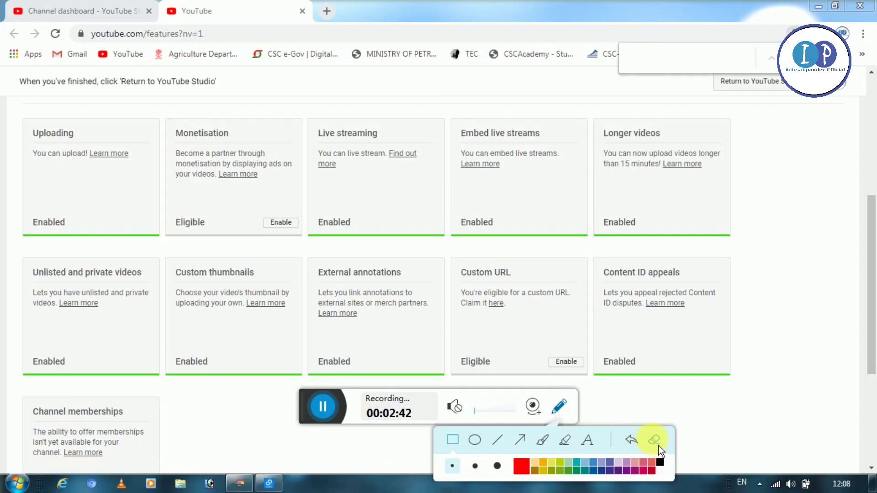
{"action": "left_click", "coordinate": [569, 414]}
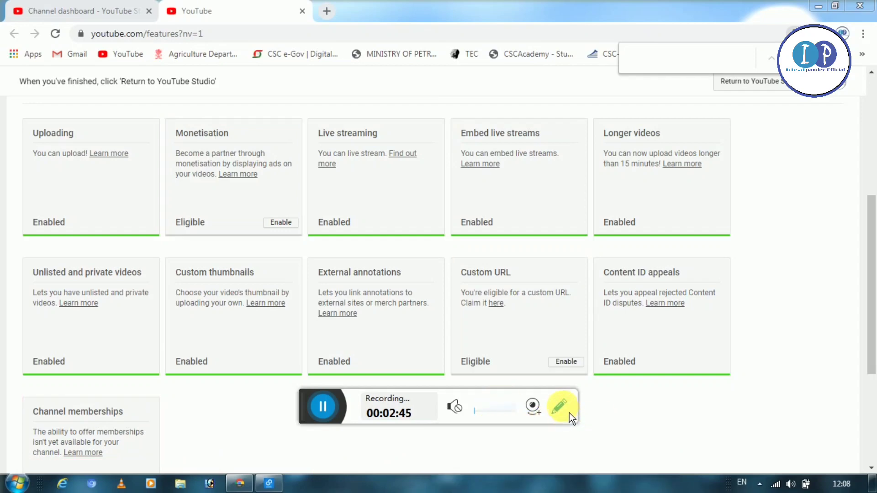
{"action": "left_click", "coordinate": [545, 402]}
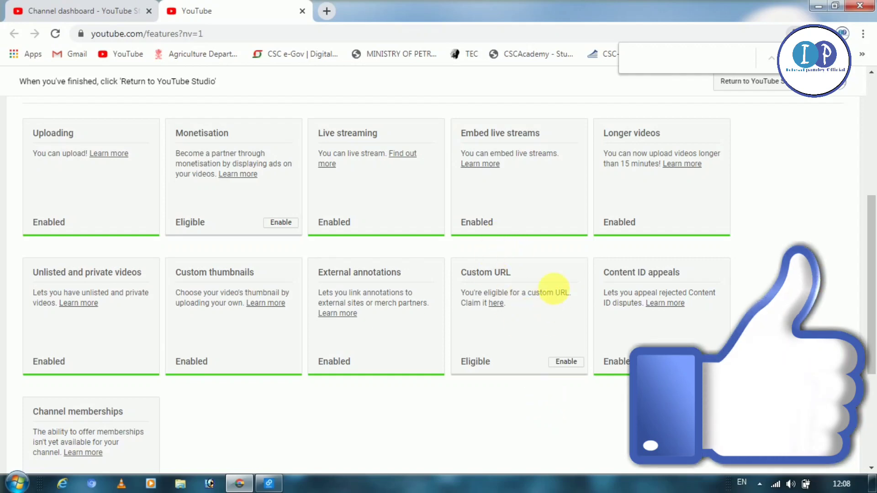
- Start enabling the Custom URL feature and open the custom URL claim dialog from the advanced account settings
{"action": "left_click", "coordinate": [569, 372]}
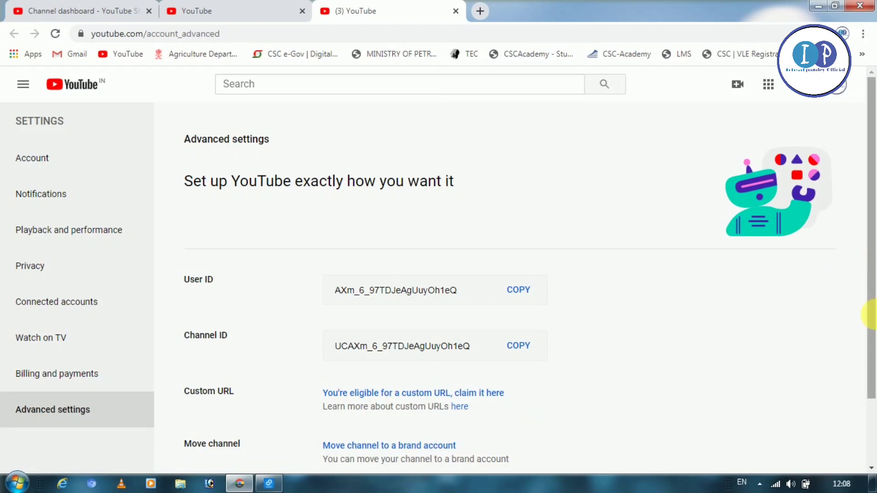
{"action": "left_click_drag", "start_coordinate": [871, 274], "coordinate": [870, 315]}
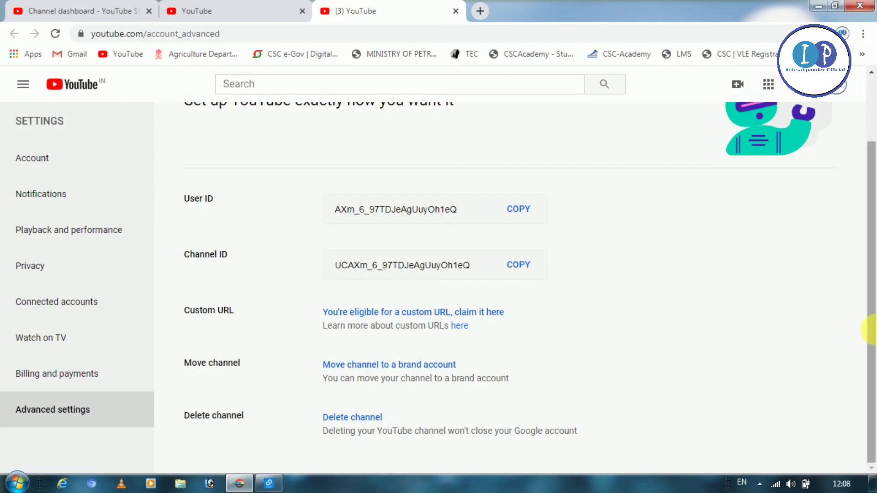
{"action": "left_click_drag", "start_coordinate": [870, 325], "coordinate": [871, 324]}
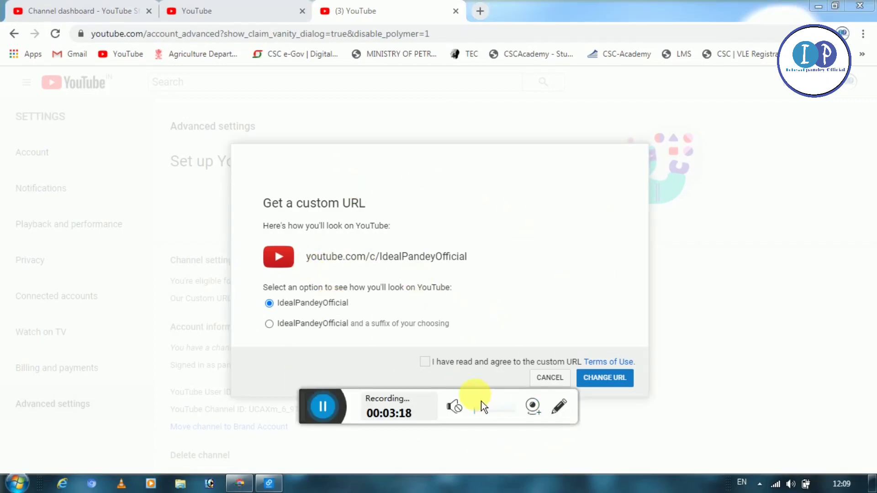
- Outline the proposed custom URL preview with a red annotation rectangle, clear it and close the drawing tools
{"action": "left_click", "coordinate": [563, 417]}
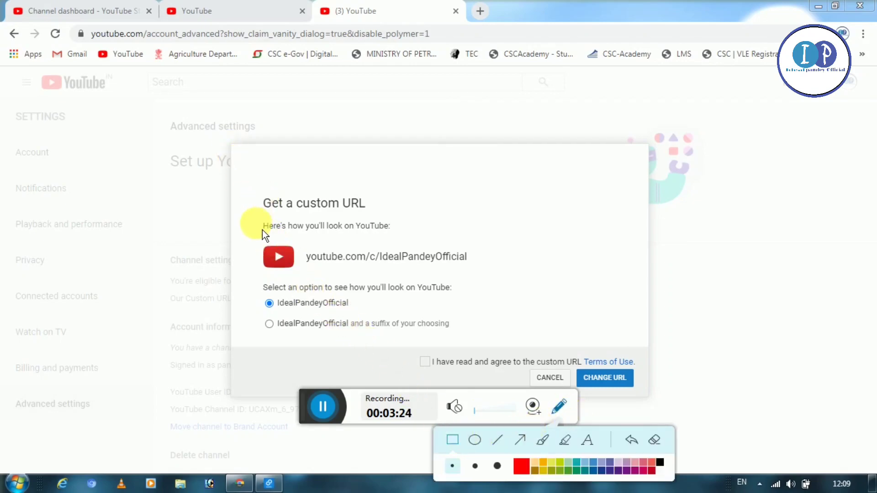
{"action": "mouse_move", "coordinate": [260, 228]}
{"action": "left_mouse_down"}
{"action": "mouse_move", "coordinate": [358, 273]}
{"action": "mouse_move", "coordinate": [500, 294]}
{"action": "mouse_move", "coordinate": [487, 285]}
{"action": "left_mouse_up"}
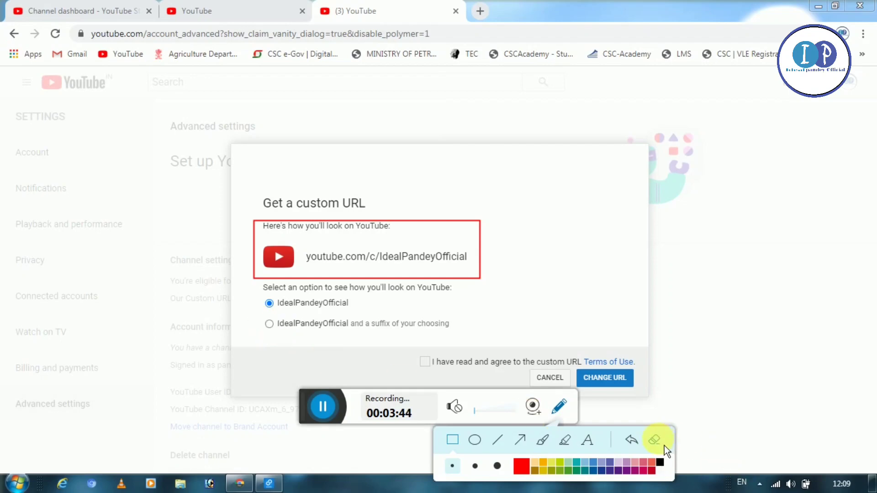
{"action": "left_click", "coordinate": [654, 439]}
{"action": "left_click", "coordinate": [559, 411]}
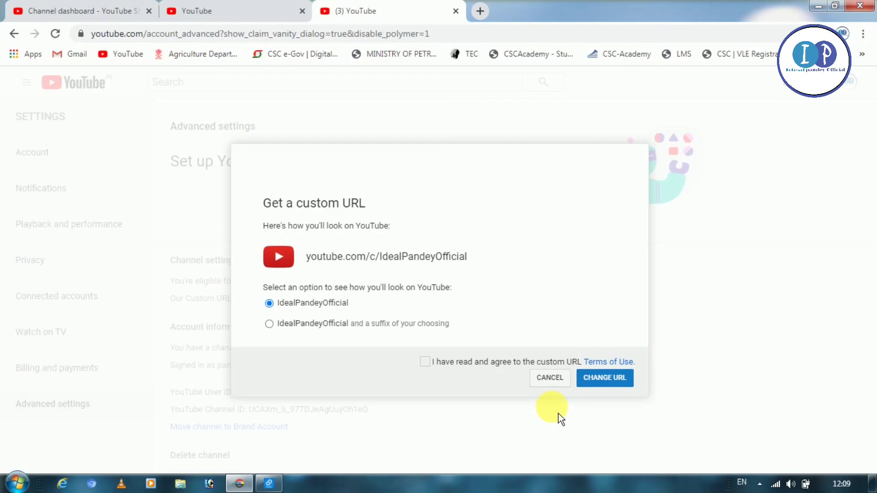
- Try the custom URL option with a suffix of your choosing, and cancel the URL change
{"action": "left_click", "coordinate": [270, 326]}
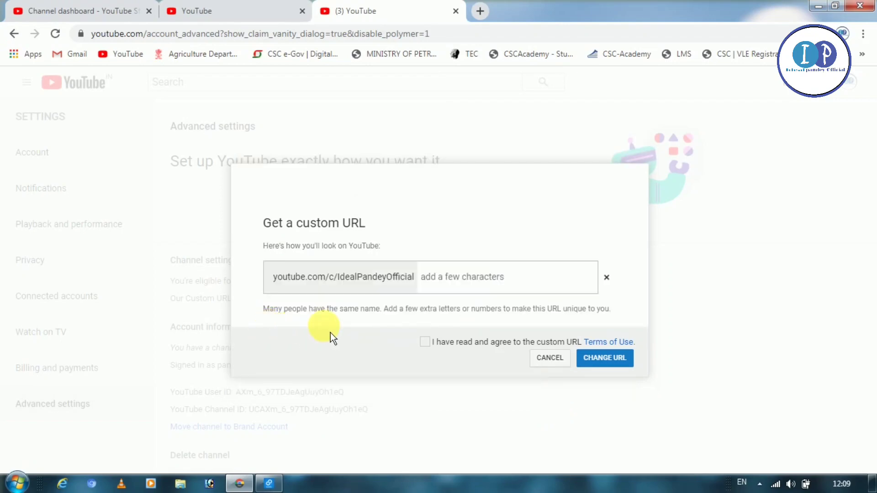
{"action": "left_click", "coordinate": [465, 290]}
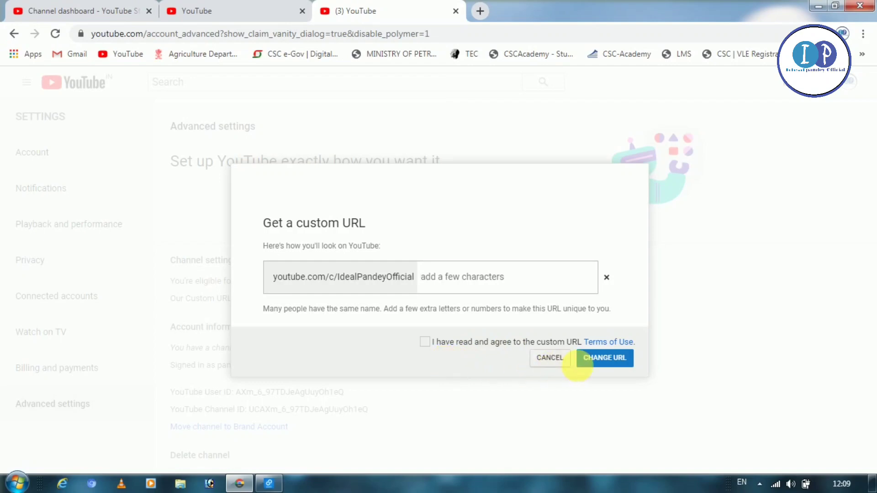
{"action": "left_click", "coordinate": [556, 364]}
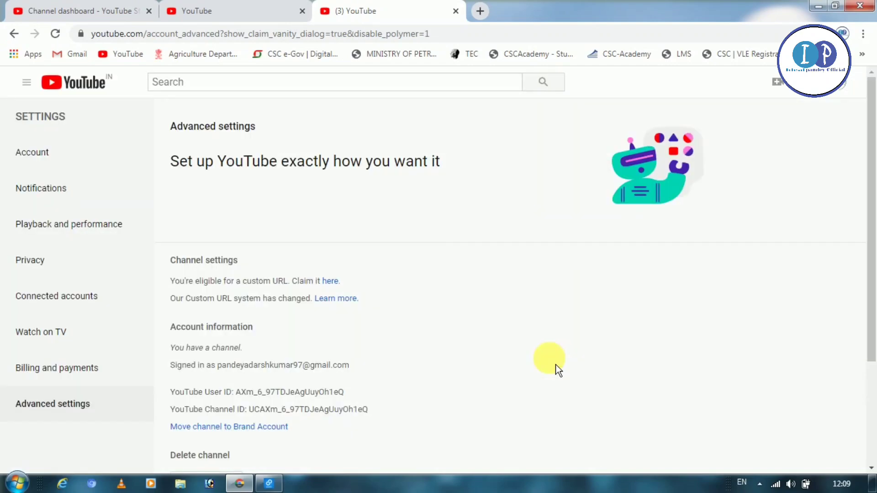
{"action": "scroll", "coordinate": [870, 250], "scroll_direction": "down", "scroll_amount": 2}
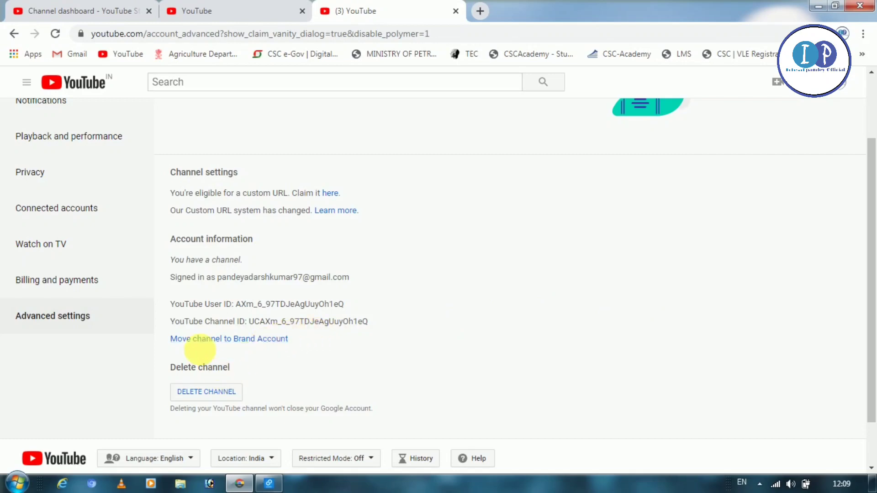
- Close the current advanced settings page and reopen the custom URL claim dialog from the Custom URL feature card
{"action": "scroll", "coordinate": [871, 310], "scroll_direction": "up", "scroll_amount": 2}
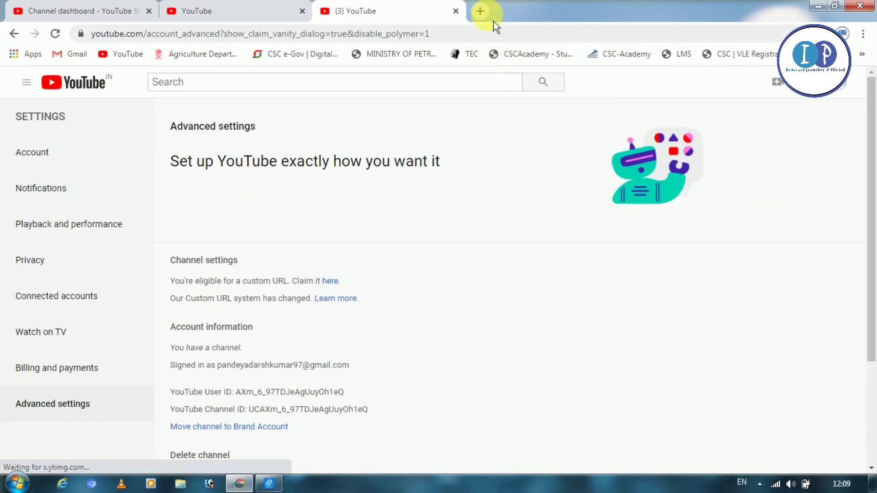
{"action": "left_click", "coordinate": [456, 11]}
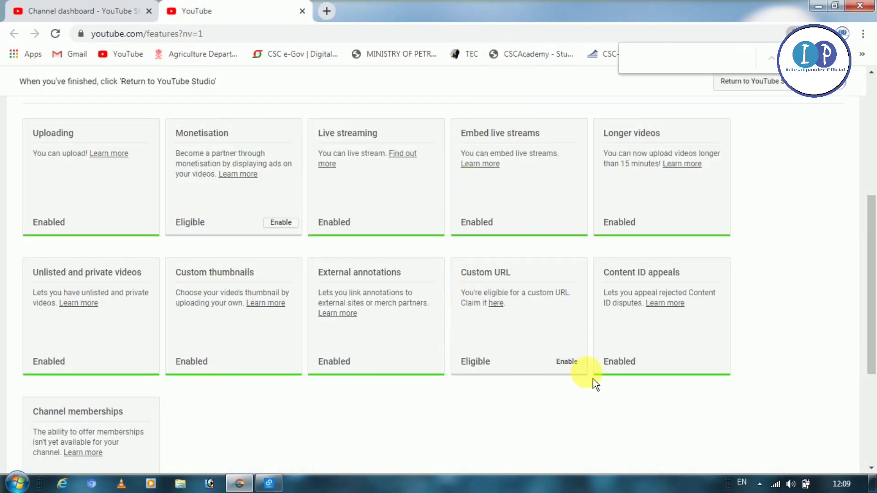
{"action": "left_click", "coordinate": [568, 362]}
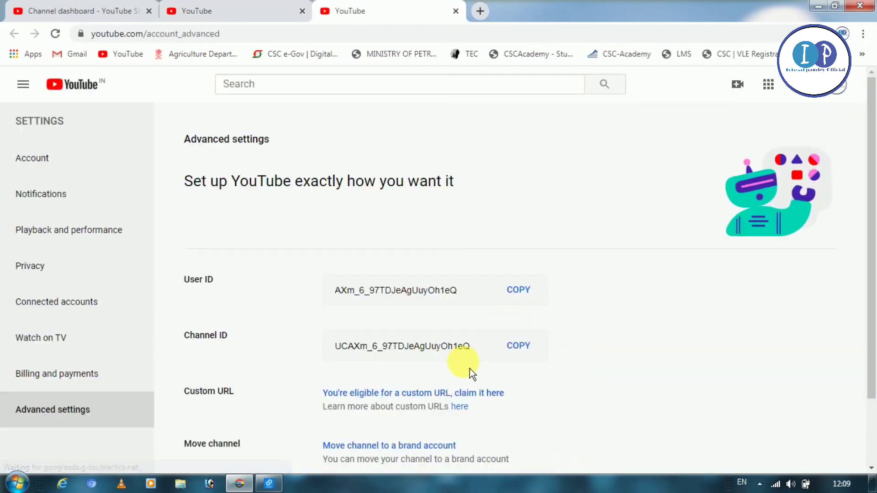
{"action": "left_click", "coordinate": [509, 404]}
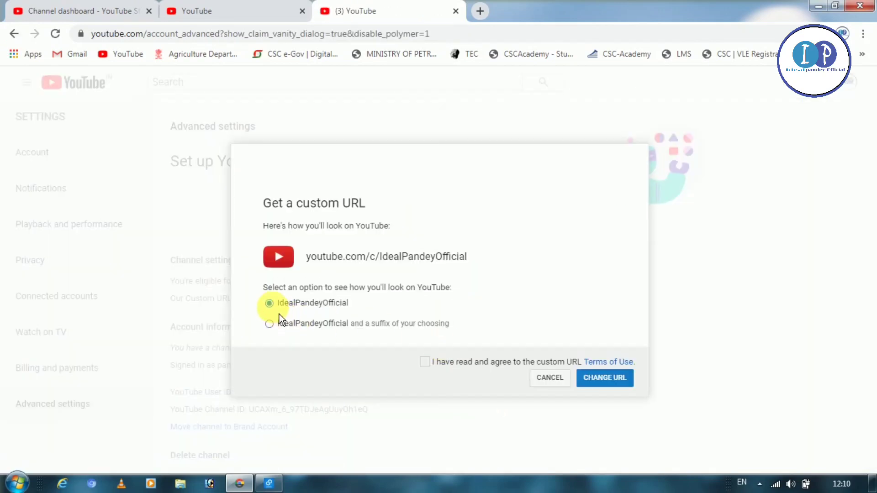
- Claim the suggested custom URL without a suffix, agree to the custom URL Terms of Use, and confirm the change
{"action": "left_click", "coordinate": [274, 305]}
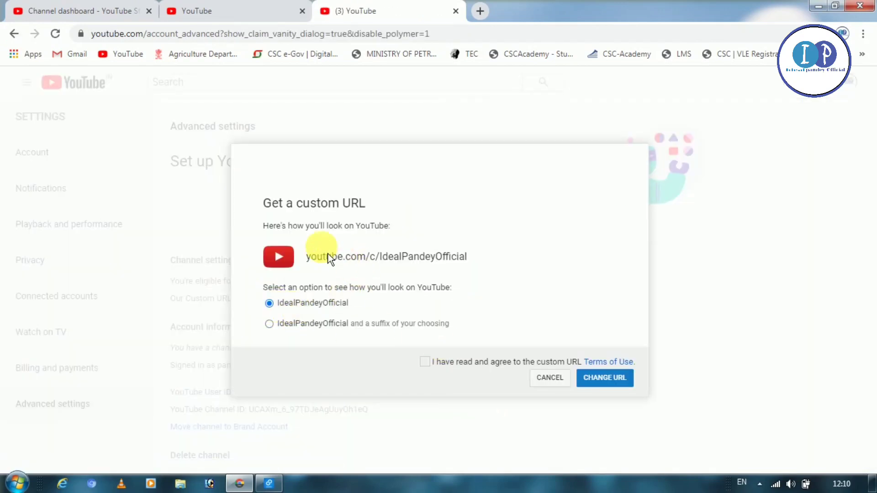
{"action": "left_click_drag", "start_coordinate": [306, 263], "coordinate": [493, 261]}
{"action": "left_click", "coordinate": [492, 261]}
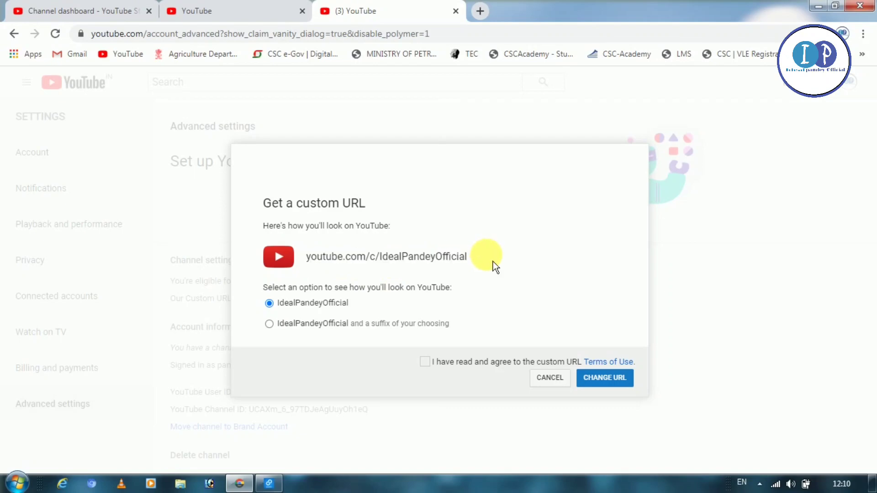
{"action": "left_click", "coordinate": [436, 368]}
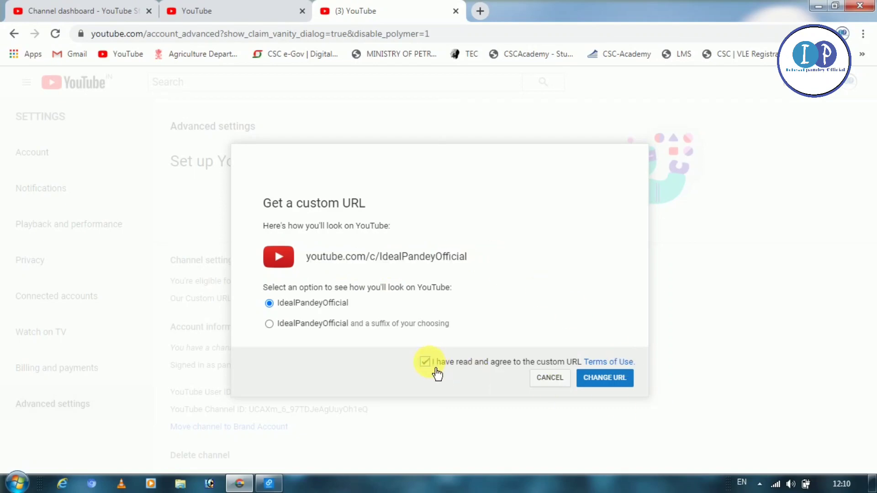
{"action": "left_click", "coordinate": [628, 388]}
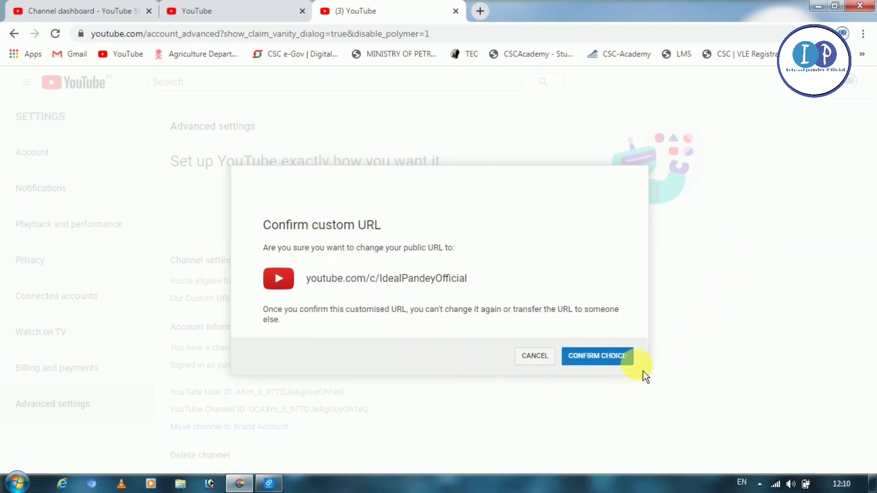
{"action": "left_click", "coordinate": [610, 363]}
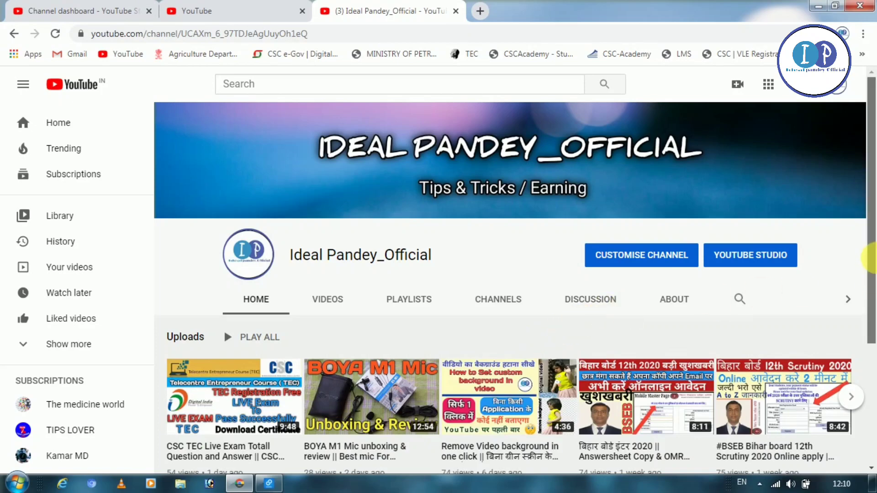
- Reload the channel page, then reopen the advanced settings from the Custom URL feature card and check the channel's custom URL entry
{"action": "scroll", "coordinate": [872, 246], "scroll_direction": "down", "scroll_amount": 1}
{"action": "scroll", "coordinate": [870, 245], "scroll_direction": "up", "scroll_amount": 1}
{"action": "left_click", "coordinate": [55, 34]}
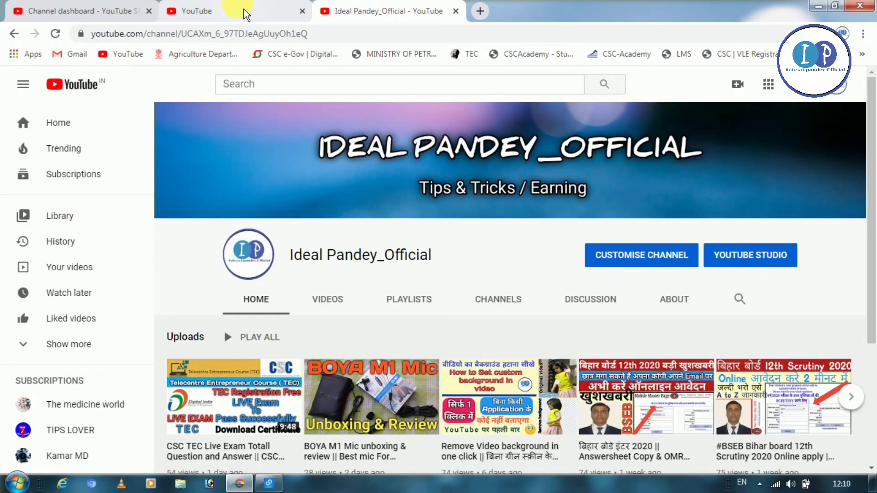
{"action": "left_click", "coordinate": [242, 9]}
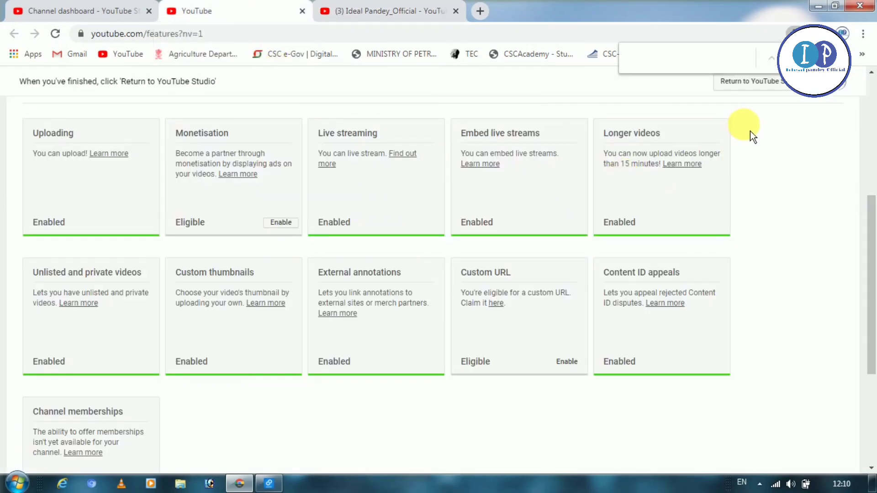
{"action": "left_click", "coordinate": [568, 363]}
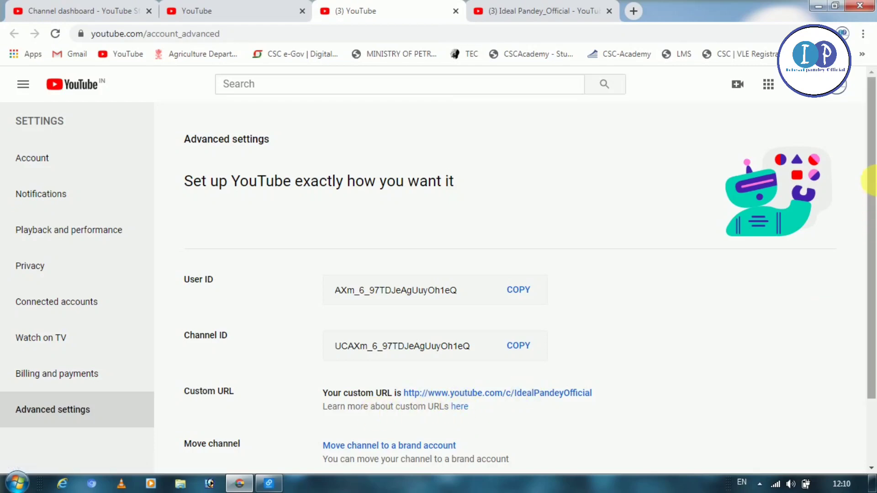
{"action": "scroll", "coordinate": [865, 180], "scroll_direction": "down", "scroll_amount": 2}
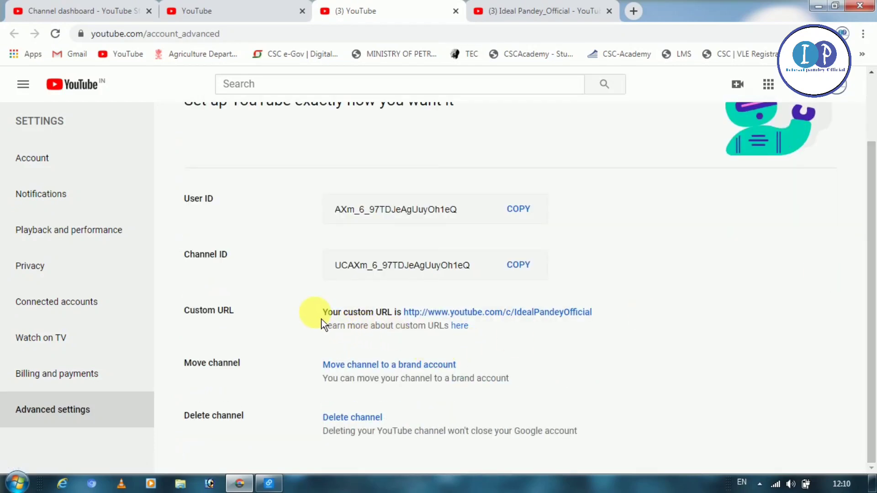
{"action": "left_click_drag", "start_coordinate": [323, 312], "coordinate": [415, 319]}
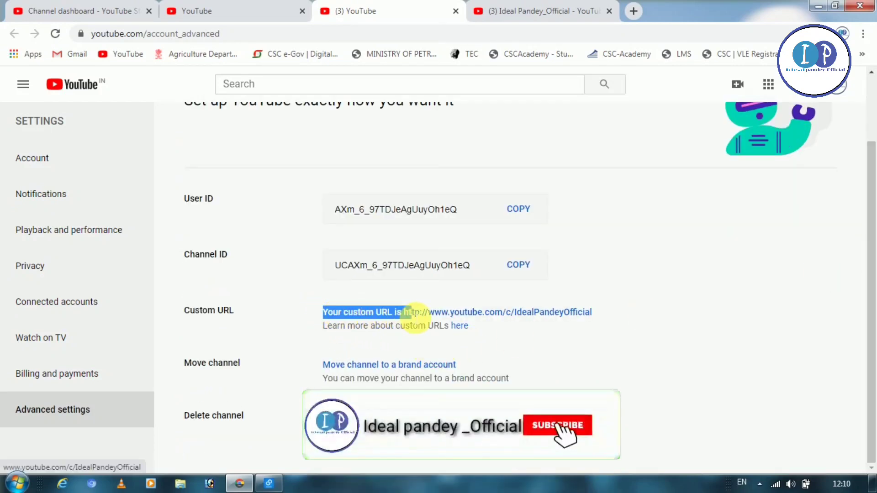
{"action": "left_click", "coordinate": [578, 374]}
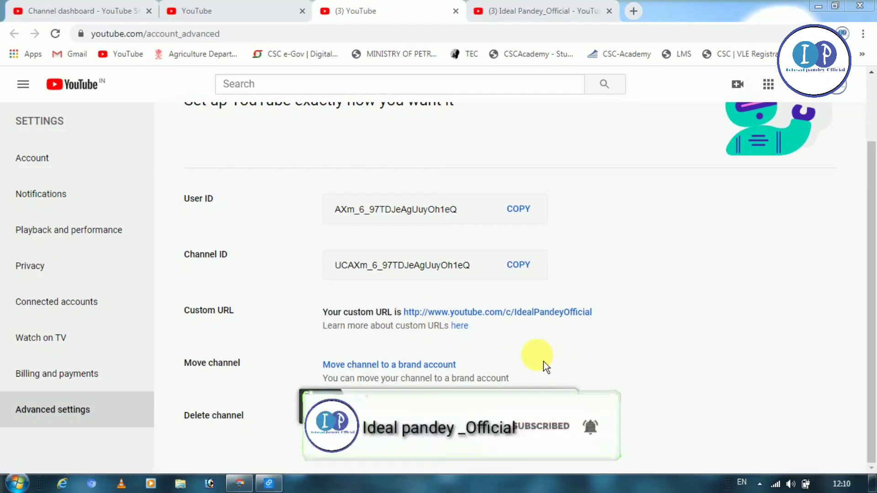
- Outline the channel's custom URL entry with a red annotation rectangle, clear it and close the drawing tools
{"action": "left_click", "coordinate": [558, 406]}
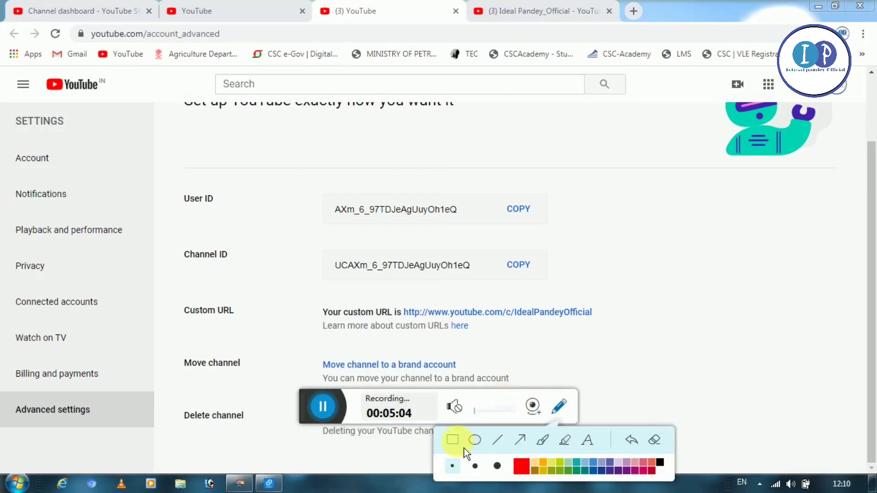
{"action": "mouse_move", "coordinate": [309, 297]}
{"action": "left_mouse_down"}
{"action": "mouse_move", "coordinate": [352, 317]}
{"action": "mouse_move", "coordinate": [613, 343]}
{"action": "left_mouse_up"}
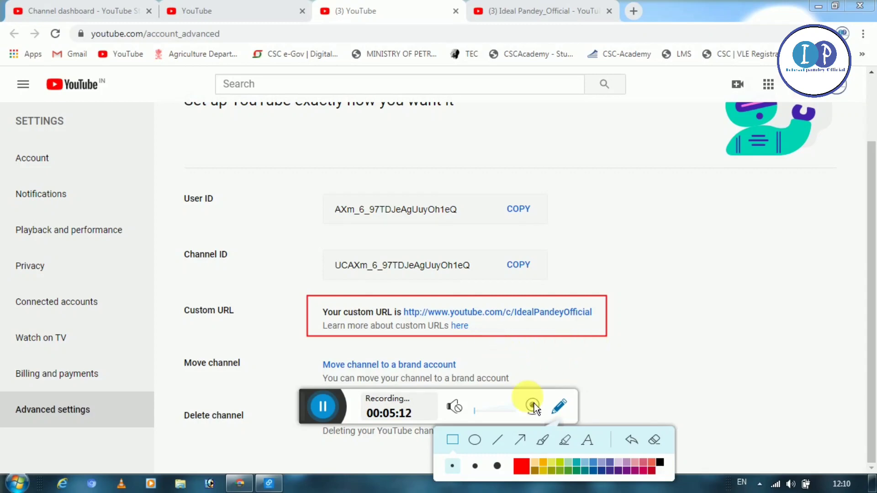
{"action": "left_click", "coordinate": [660, 446]}
{"action": "left_click", "coordinate": [564, 413]}
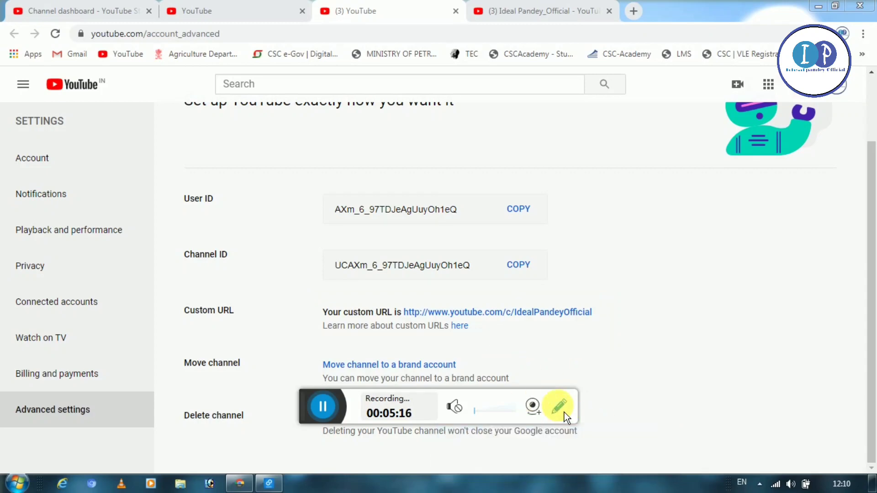